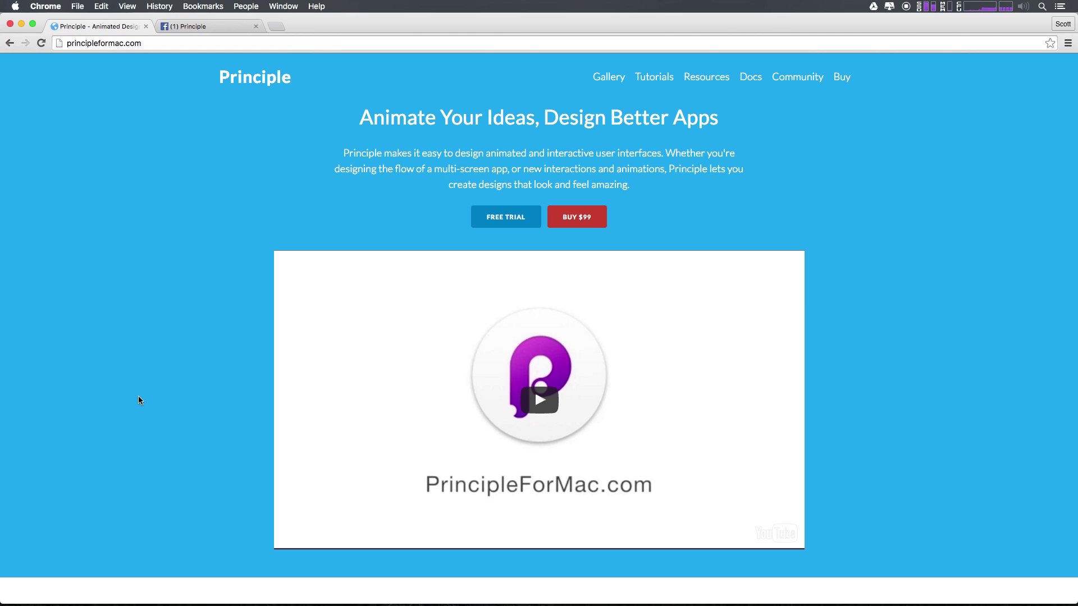
scroll(139, 401, "down", 3)
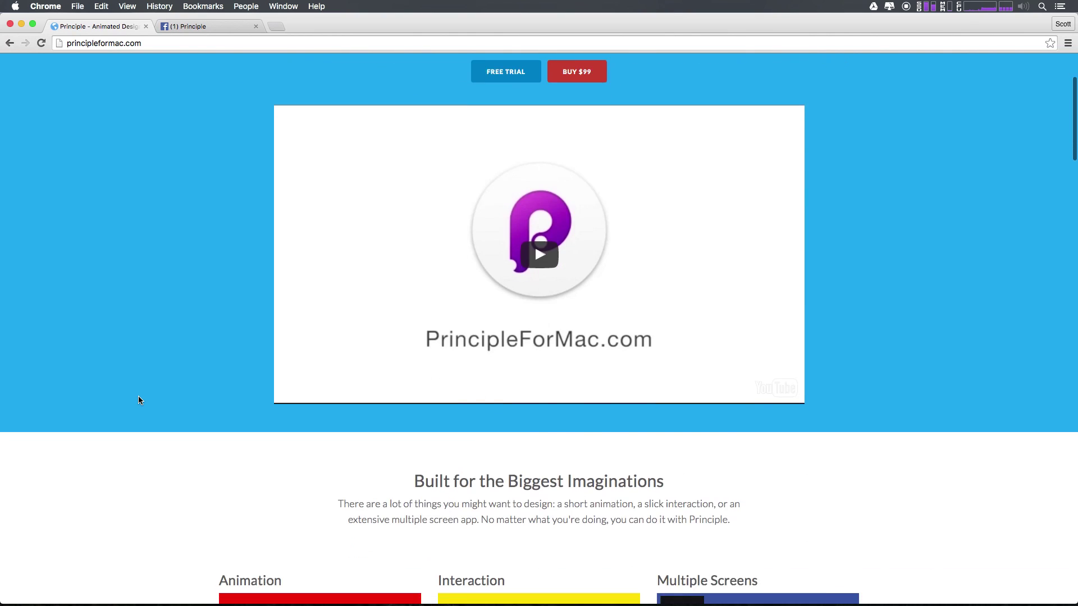
scroll(138, 400, "down", 5)
scroll(140, 401, "down", 3)
scroll(138, 399, "down", 1)
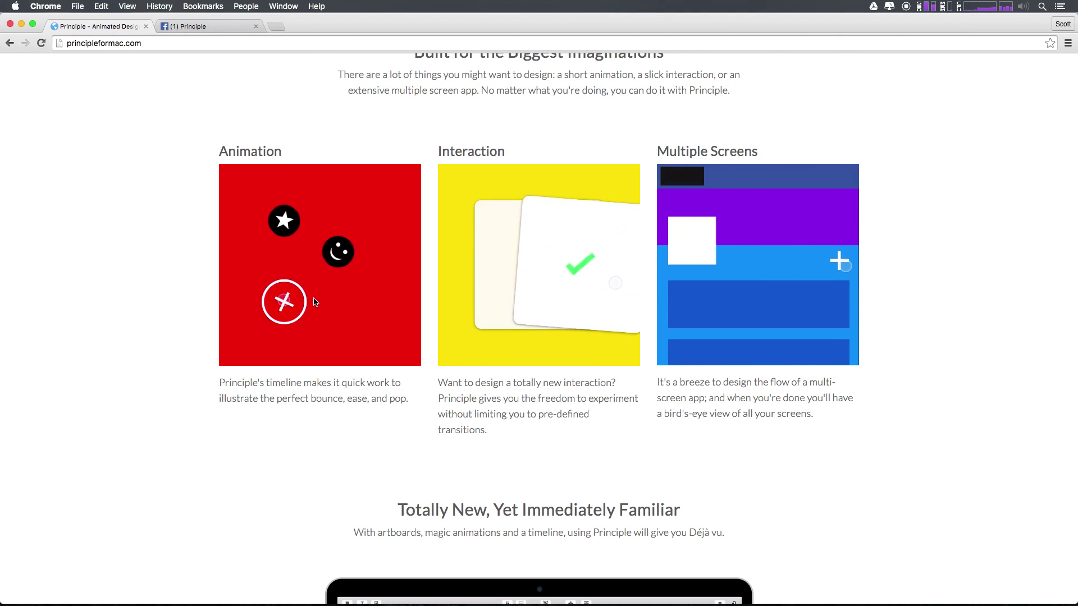
scroll(286, 291, "down", 1)
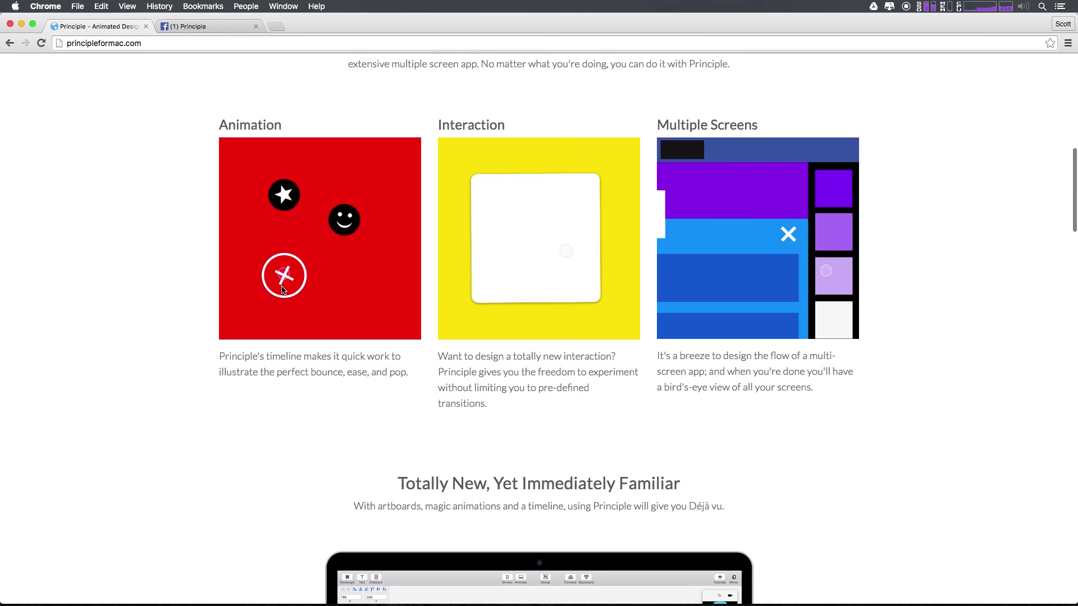
scroll(283, 289, "down", 1)
scroll(282, 291, "down", 5)
scroll(281, 291, "down", 3)
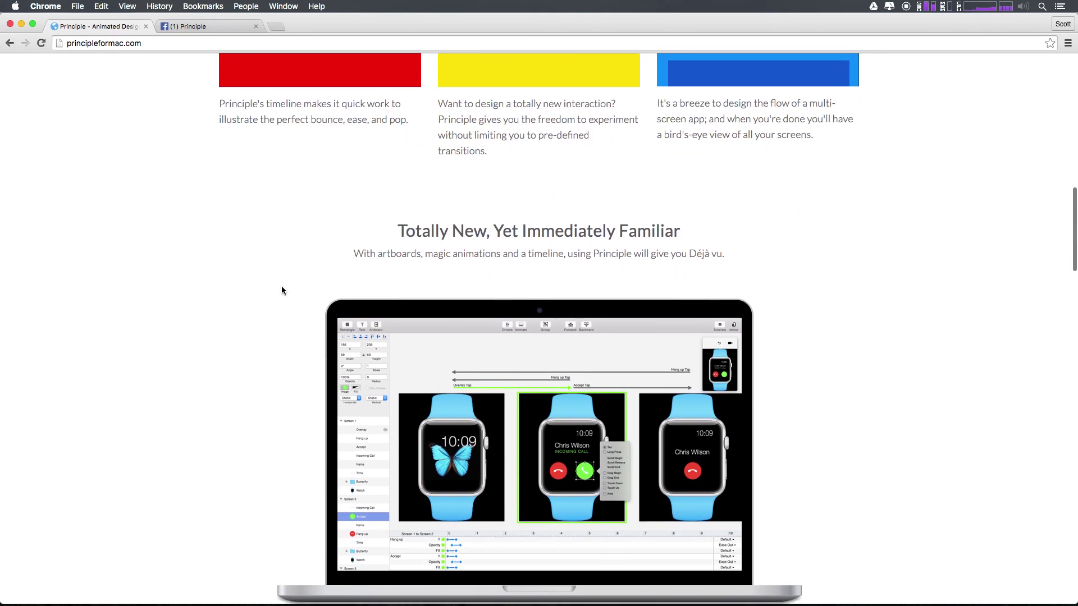
scroll(282, 290, "down", 3)
scroll(282, 290, "down", 3)
scroll(281, 291, "down", 5)
scroll(282, 290, "down", 3)
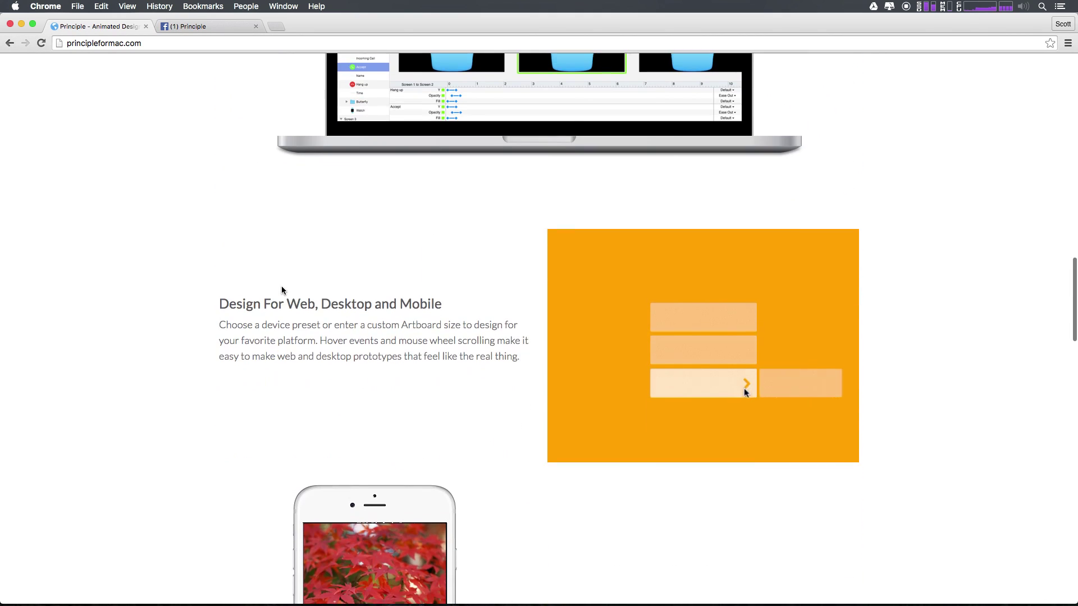
scroll(283, 288, "down", 2)
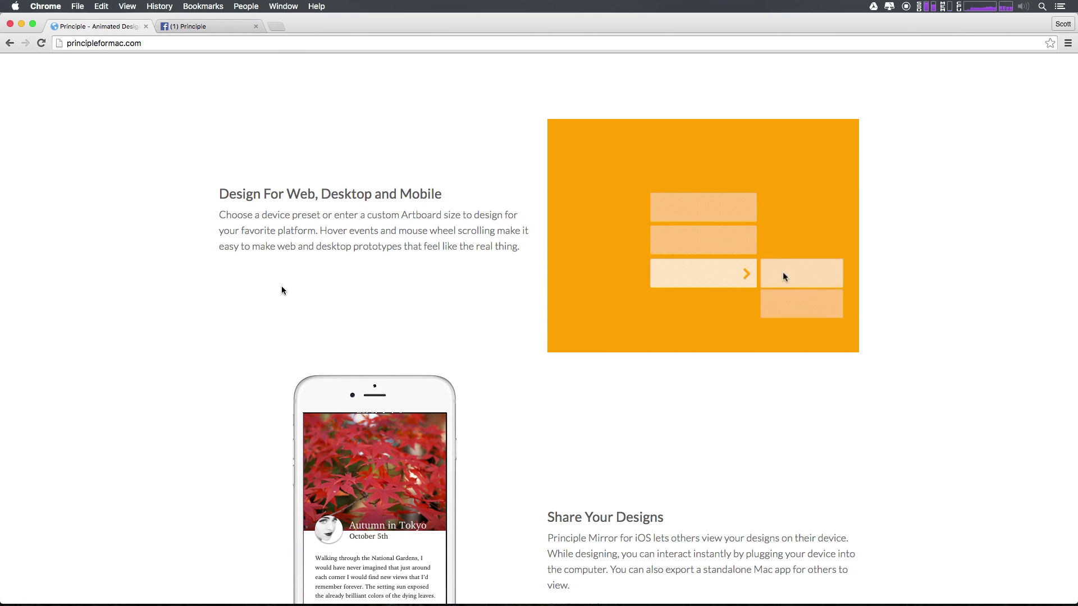
scroll(282, 290, "down", 2)
scroll(283, 291, "down", 2)
scroll(282, 291, "down", 1)
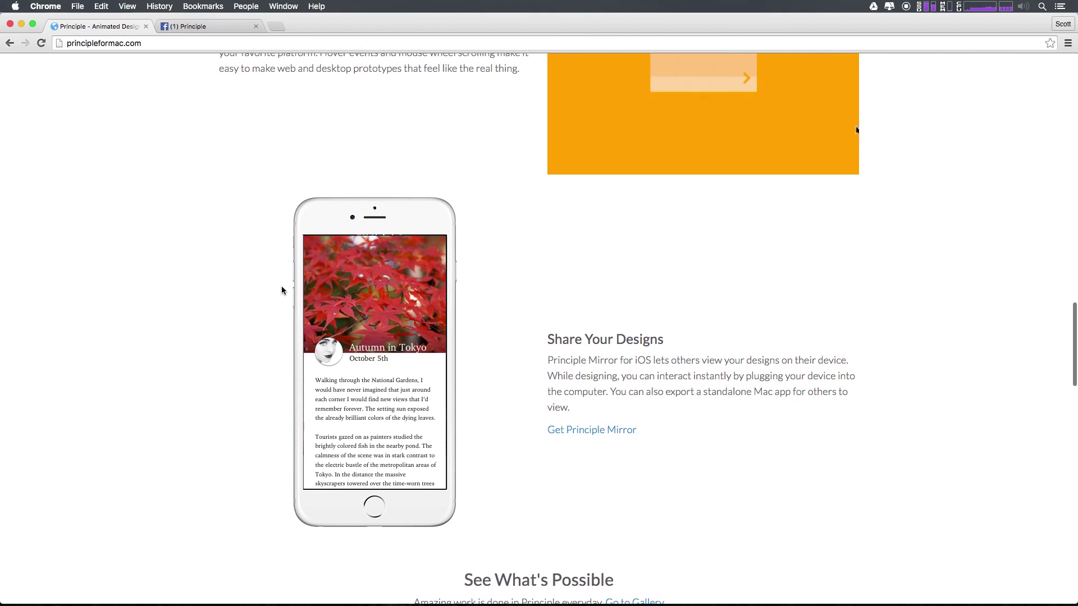
scroll(282, 289, "down", 1)
scroll(281, 290, "down", 1)
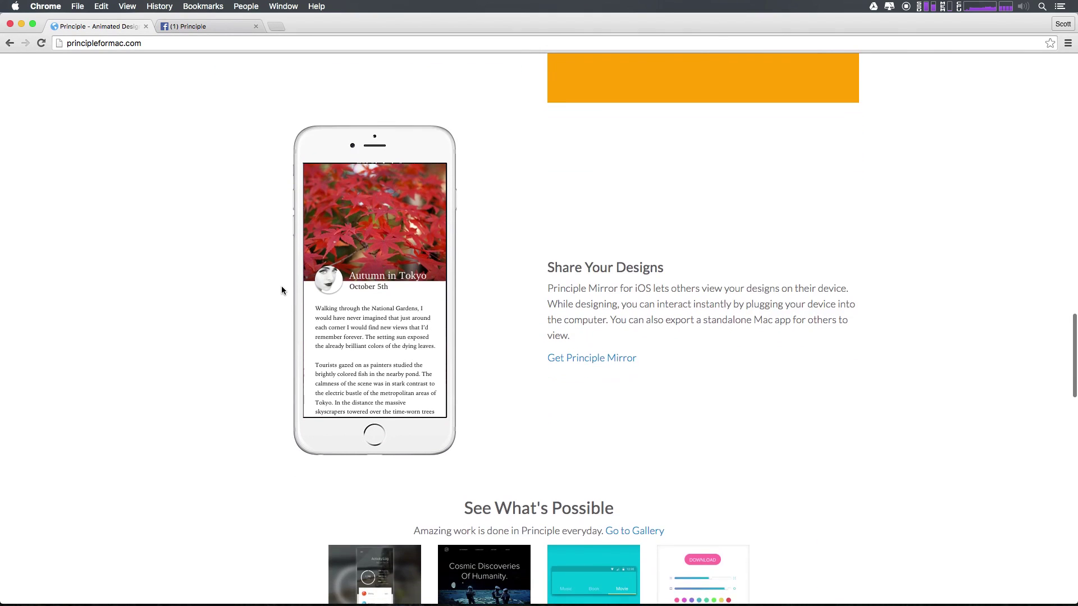
scroll(281, 287, "down", 5)
scroll(281, 287, "down", 2)
scroll(282, 287, "down", 3)
scroll(282, 287, "down", 3)
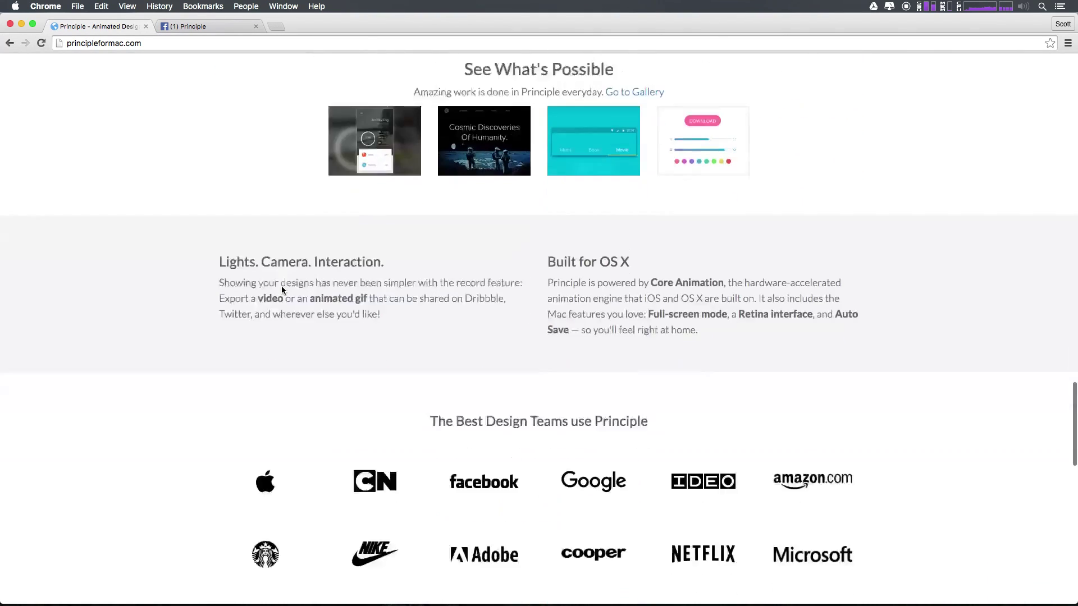
scroll(282, 290, "down", 3)
scroll(282, 289, "down", 3)
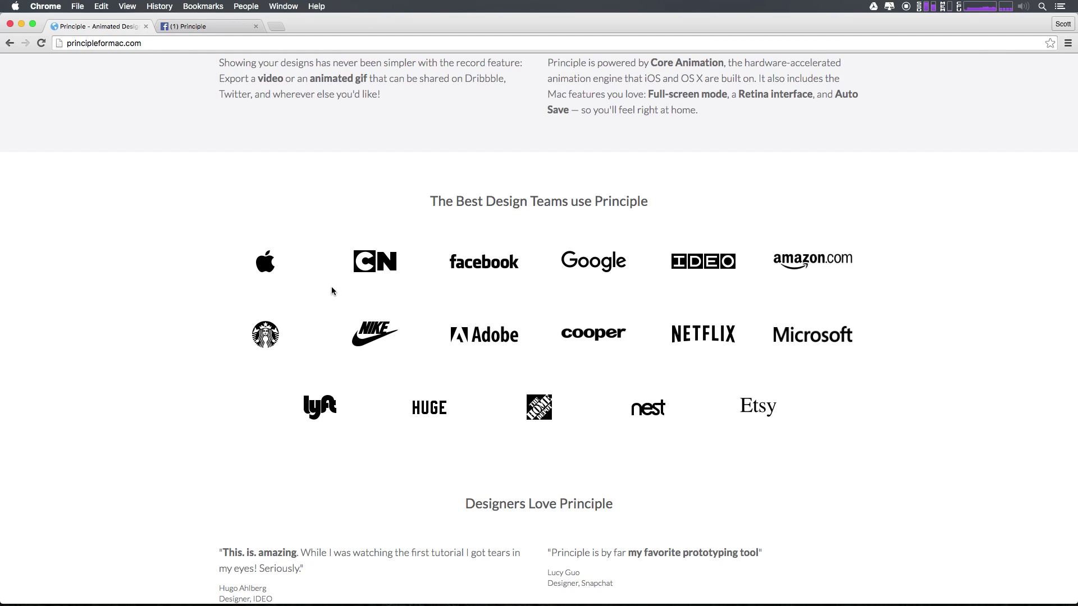
scroll(332, 288, "down", 1)
scroll(332, 288, "down", 2)
scroll(332, 288, "down", 3)
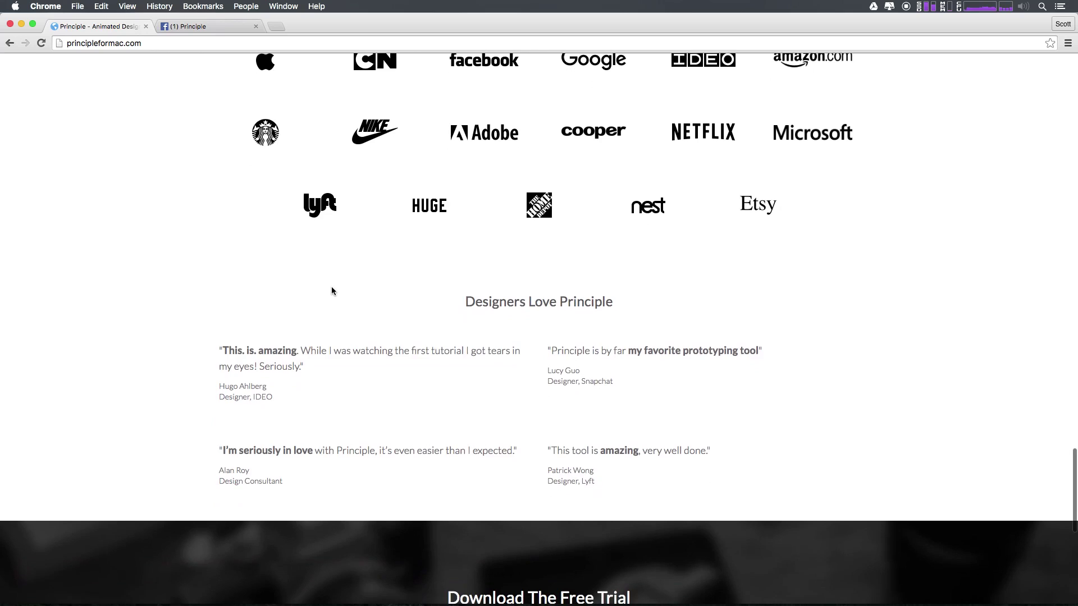
scroll(332, 288, "down", 4)
scroll(332, 291, "down", 2)
scroll(332, 291, "down", 3)
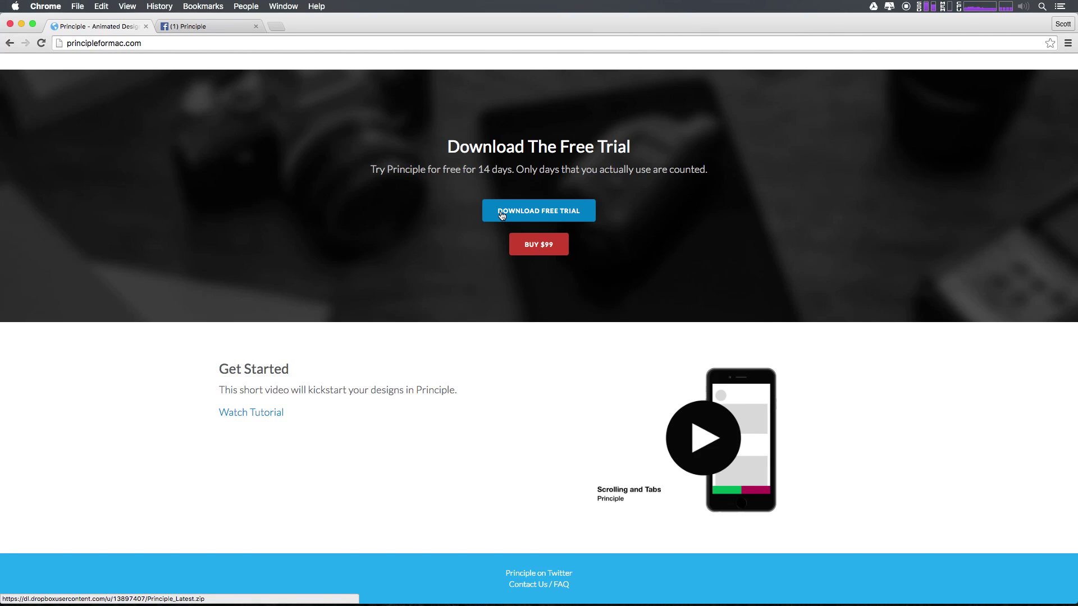
Download the Principle free trial and unzip Principle_Latest (1).zip from Downloads
left_click(501, 214)
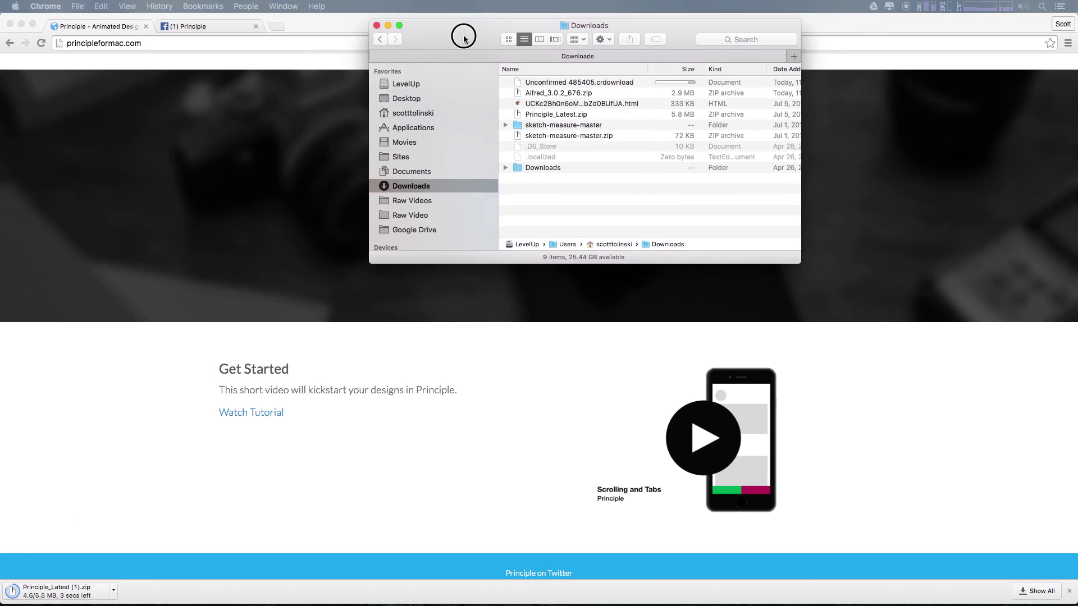
left_click(547, 166)
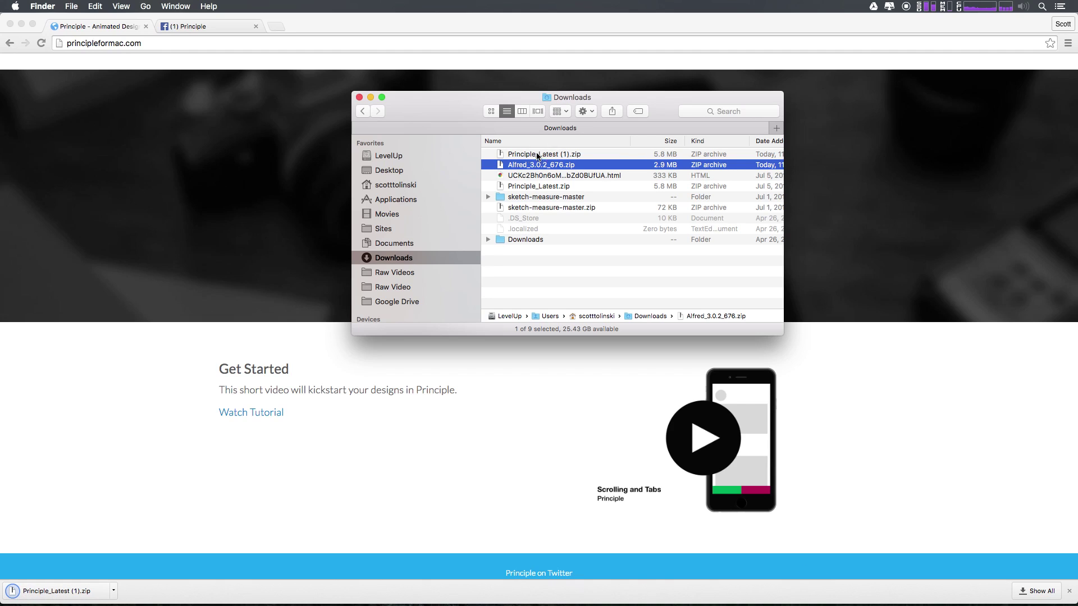
double_click(538, 155)
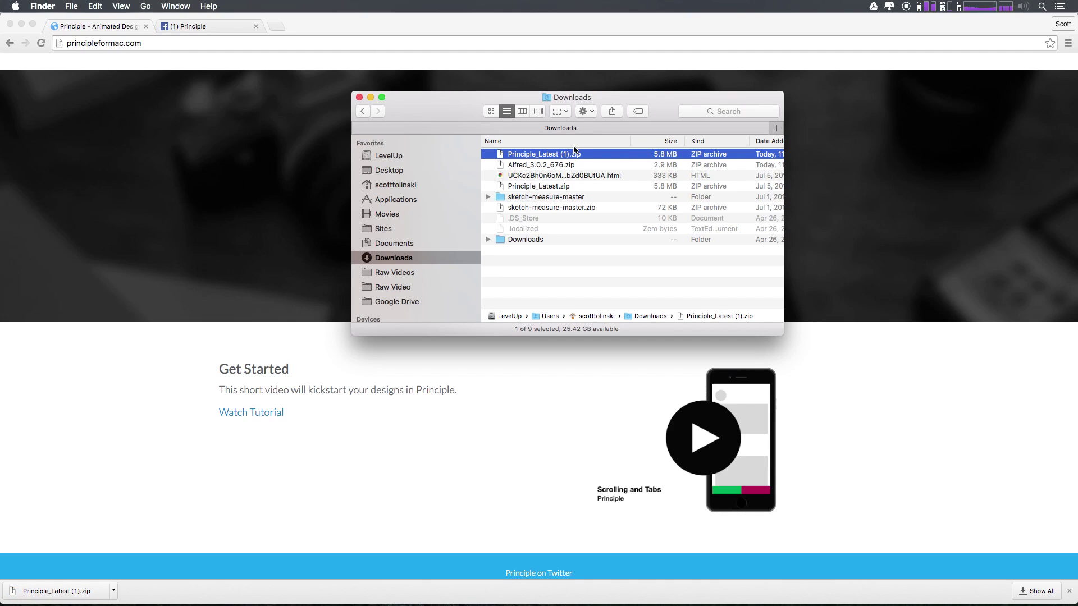
Move Principle.app into Applications and confirm it is listed there
left_click_drag(520, 157, 415, 207)
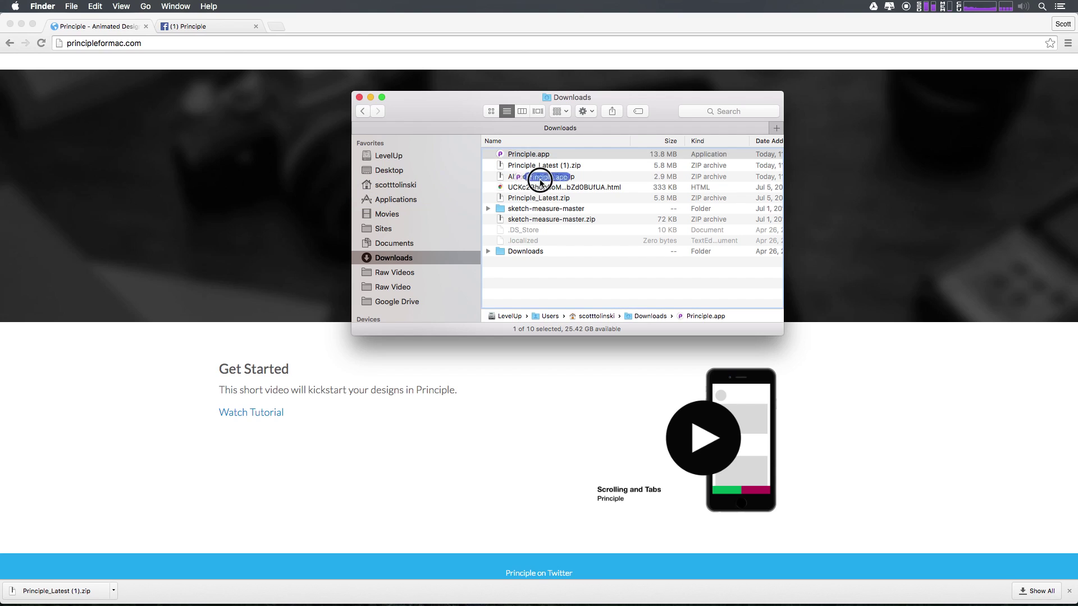
left_click_drag(415, 207, 526, 172)
left_click(405, 200)
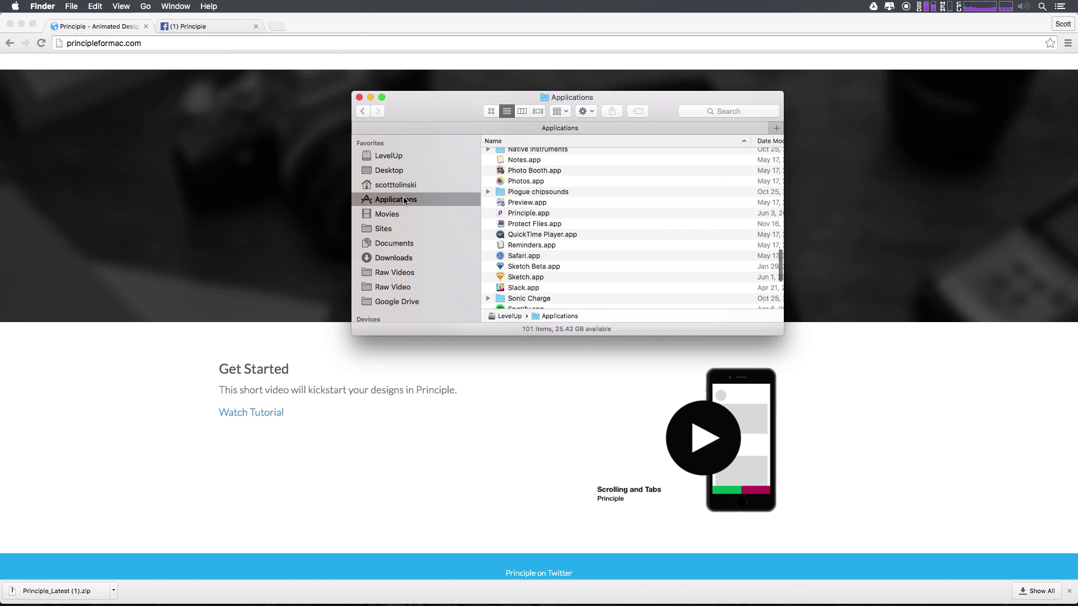
left_click(533, 212)
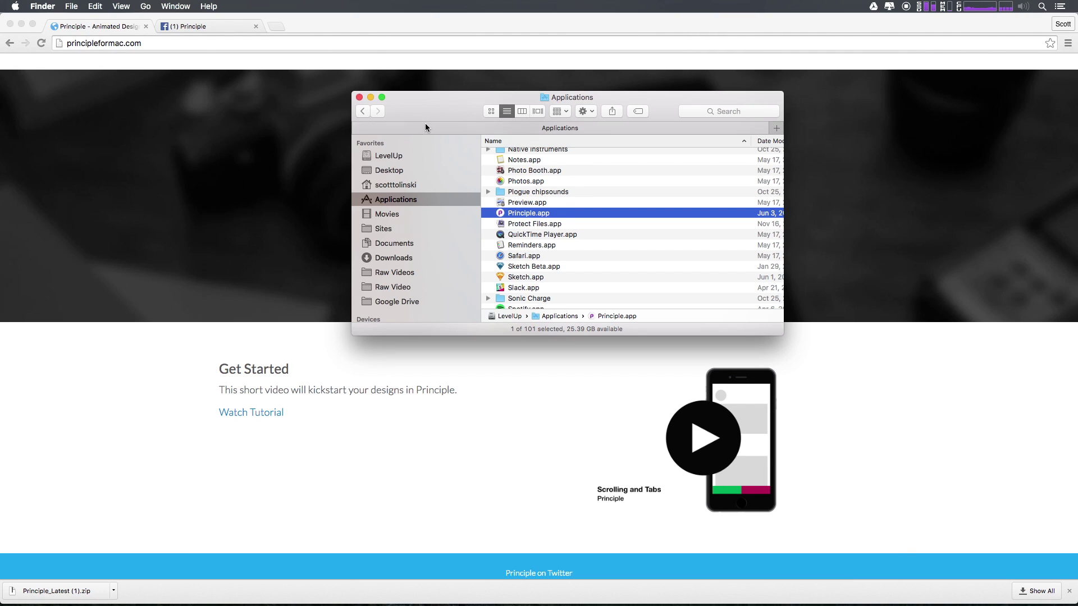
Switch to the '(1) Principle' Facebook group and replay the purse prototype video from near its start
left_click(207, 29)
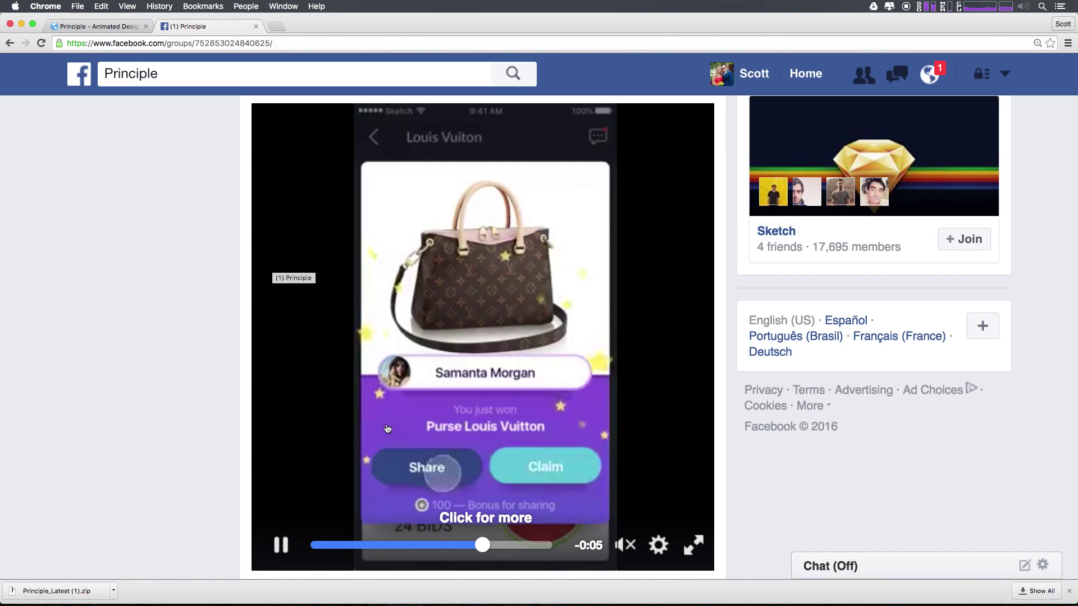
left_click(327, 547)
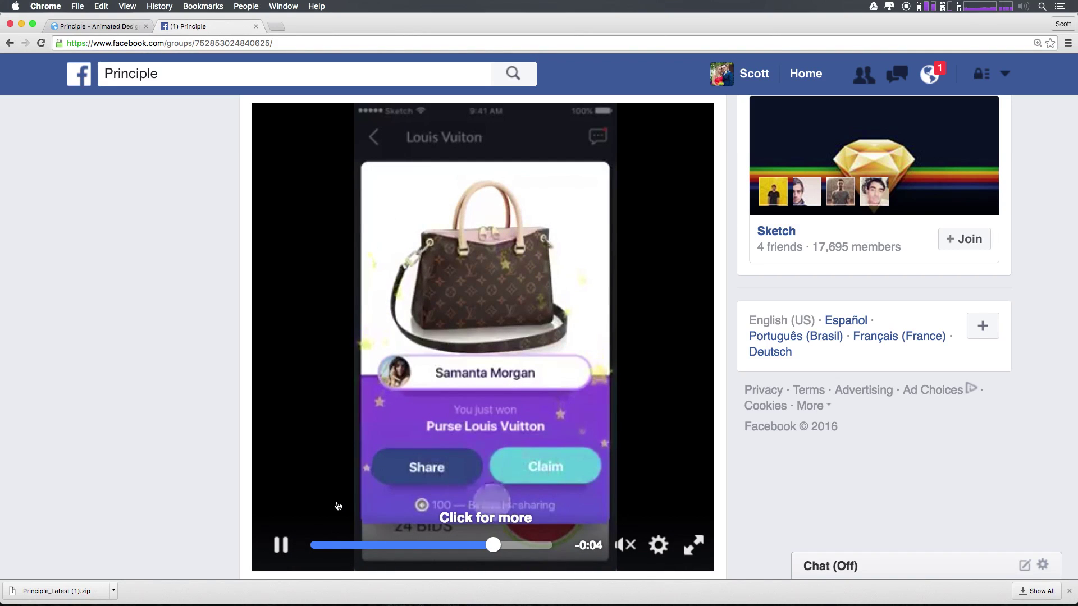
scroll(334, 553, "down", 3)
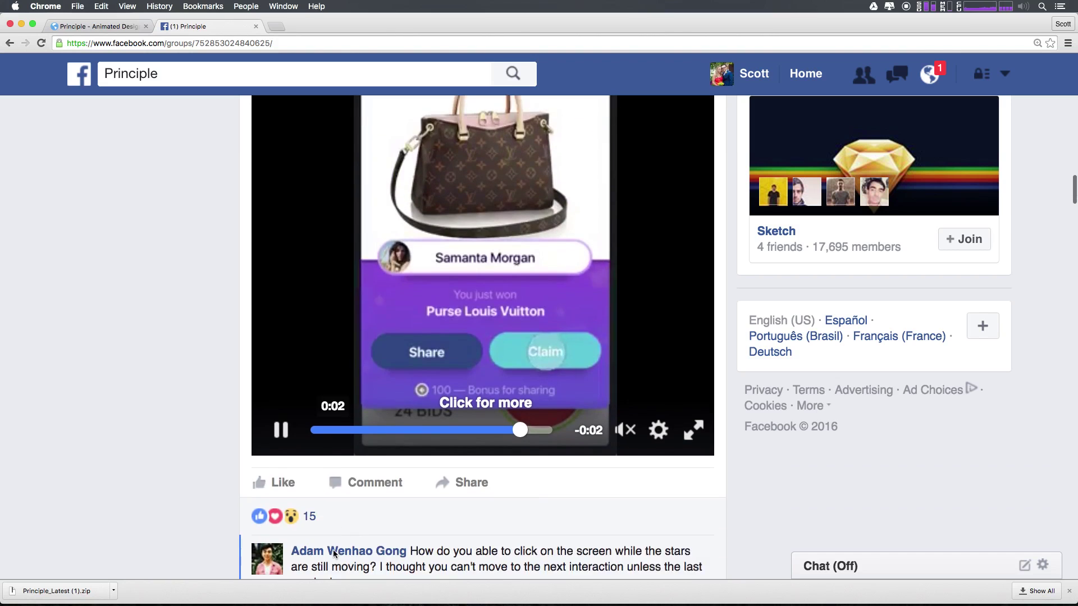
scroll(335, 553, "down", 3)
scroll(334, 547, "down", 3)
scroll(334, 531, "down", 3)
scroll(335, 514, "down", 4)
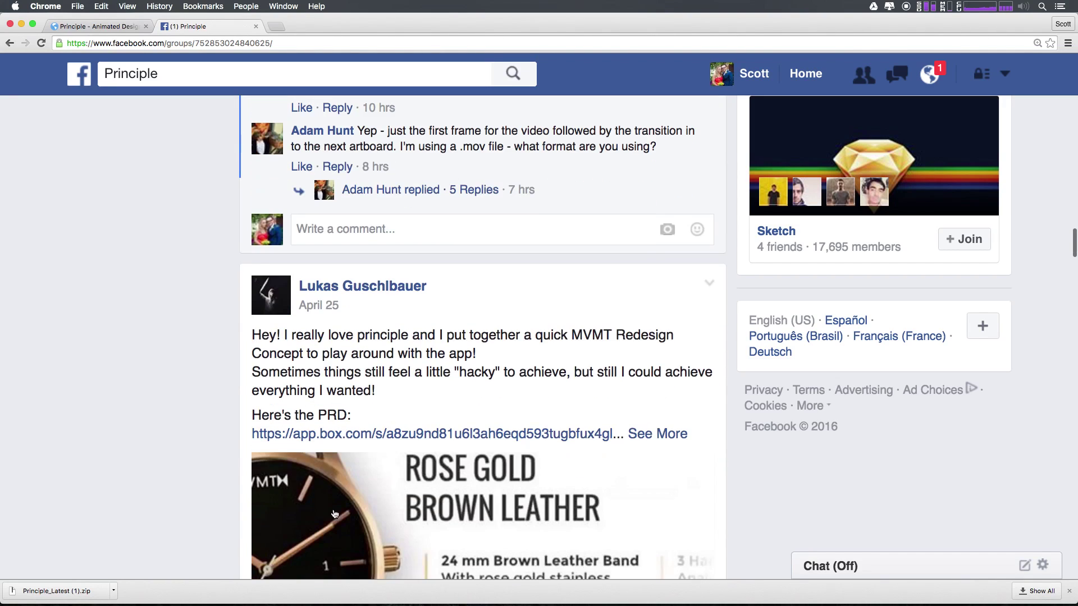
scroll(335, 514, "down", 5)
scroll(335, 514, "down", 5)
scroll(469, 459, "up", 10)
scroll(469, 459, "up", 1)
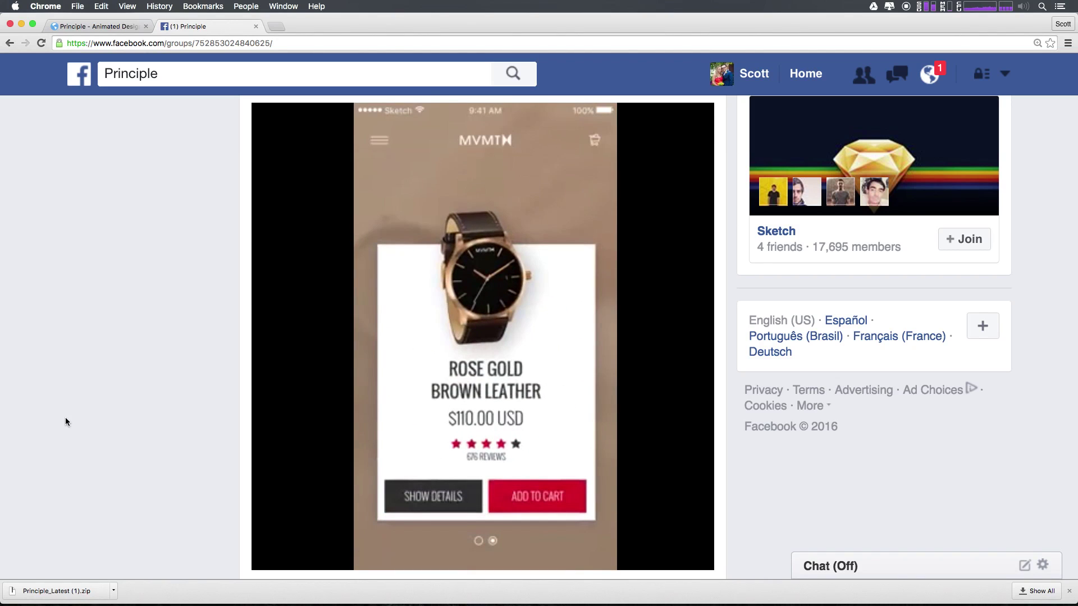
scroll(65, 416, "down", 5)
scroll(65, 417, "down", 5)
scroll(65, 417, "down", 10)
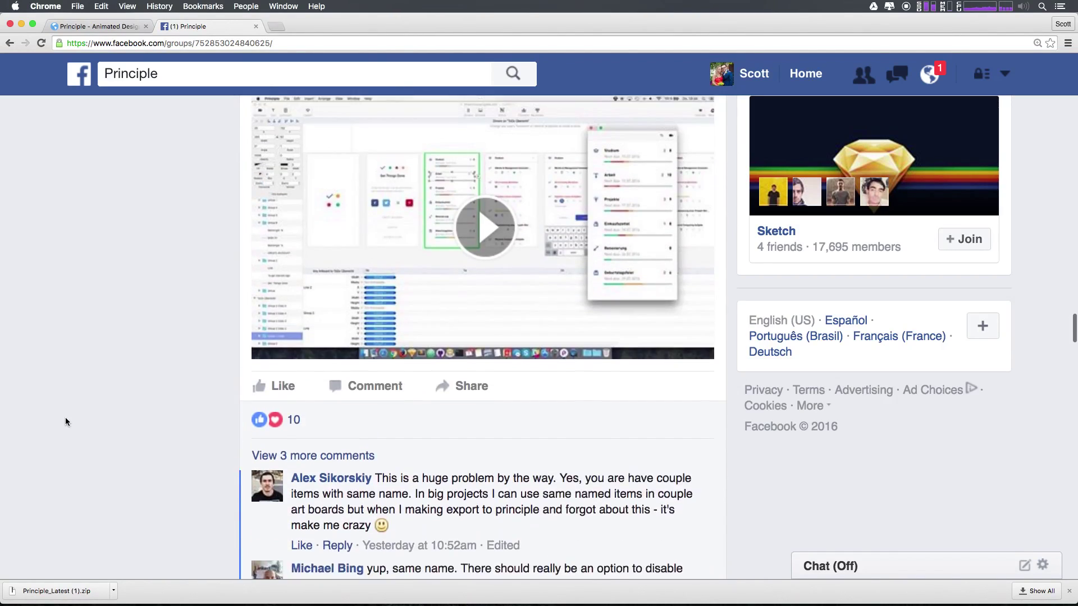
scroll(74, 318, "down", 3)
scroll(73, 318, "down", 7)
scroll(73, 322, "up", 4)
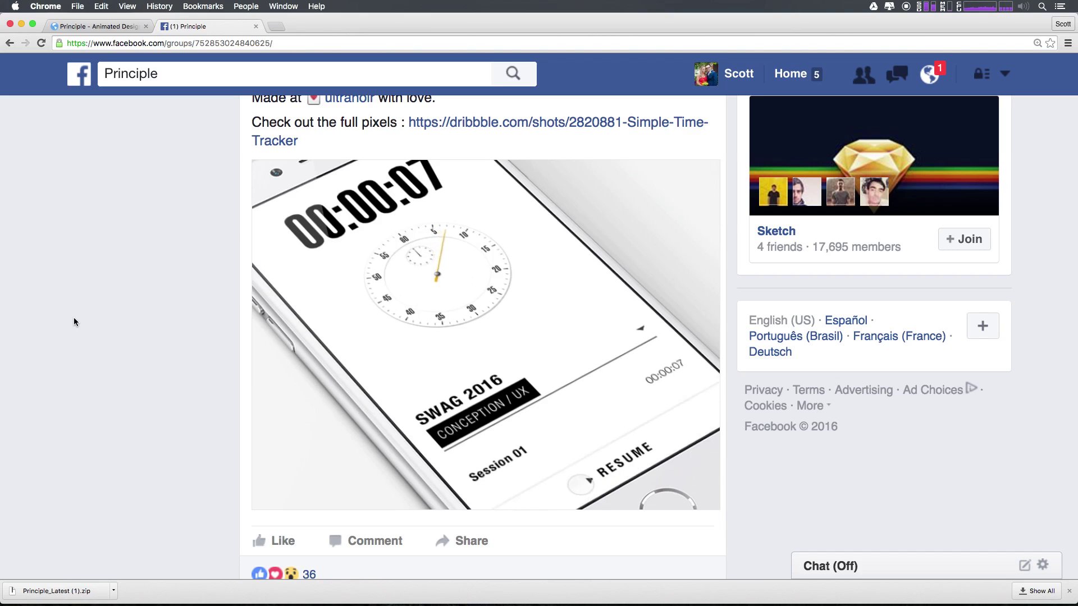
scroll(73, 321, "down", 3)
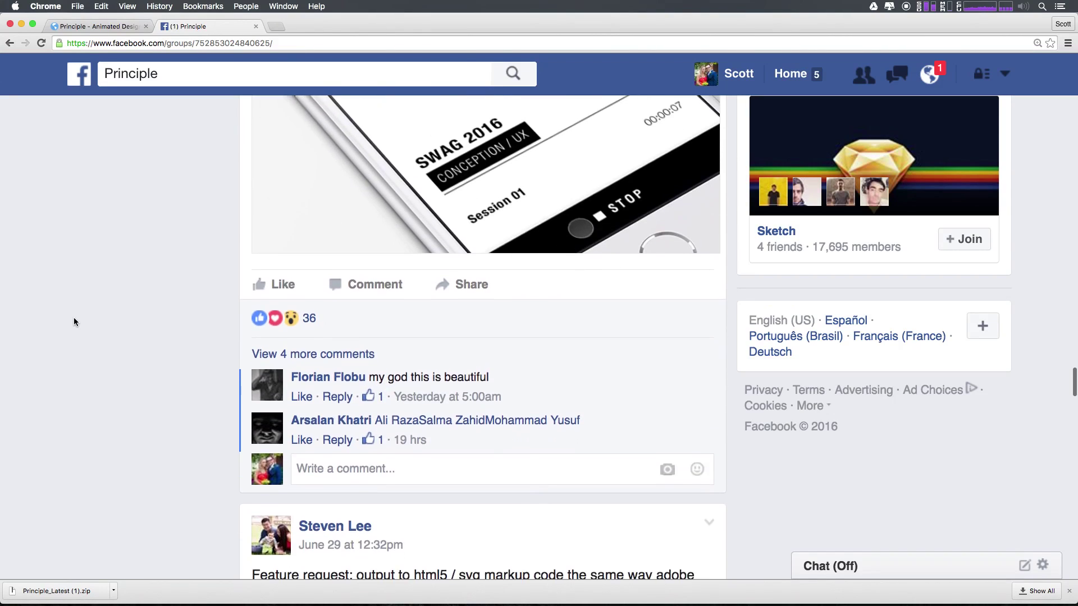
scroll(74, 323, "down", 5)
scroll(73, 322, "down", 5)
scroll(73, 323, "down", 1)
scroll(73, 322, "down", 3)
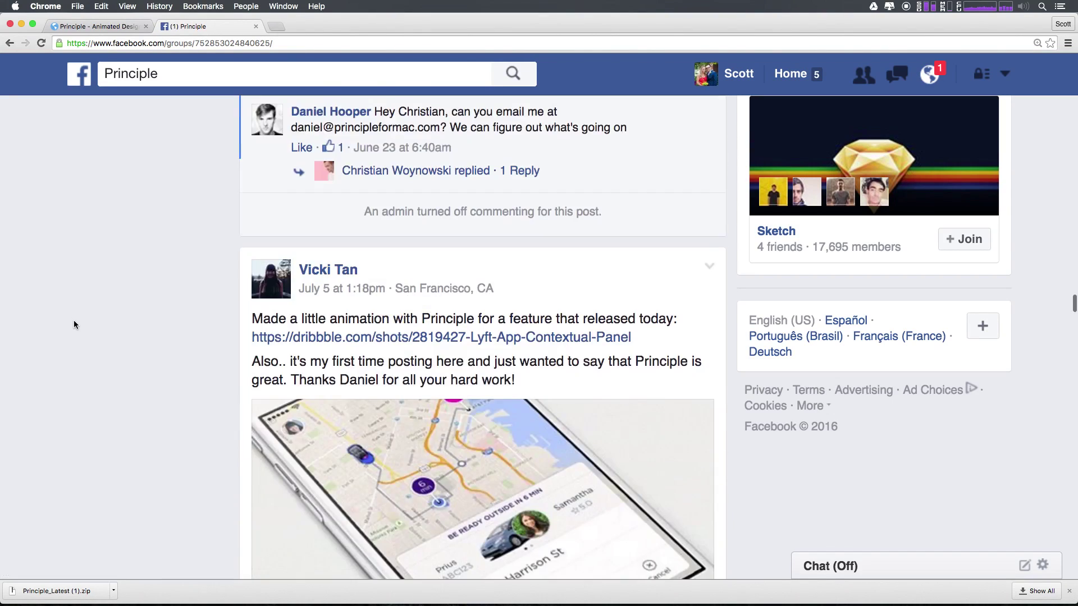
scroll(192, 378, "down", 2)
scroll(193, 379, "down", 2)
scroll(192, 379, "down", 5)
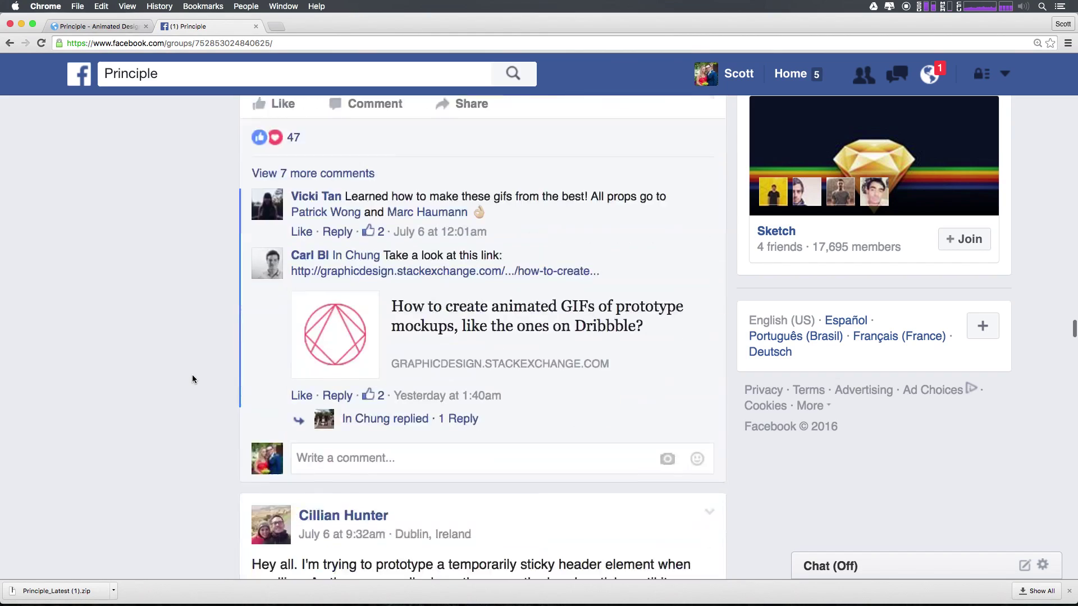
scroll(192, 379, "down", 1)
scroll(192, 379, "down", 4)
scroll(193, 379, "down", 2)
scroll(192, 379, "down", 4)
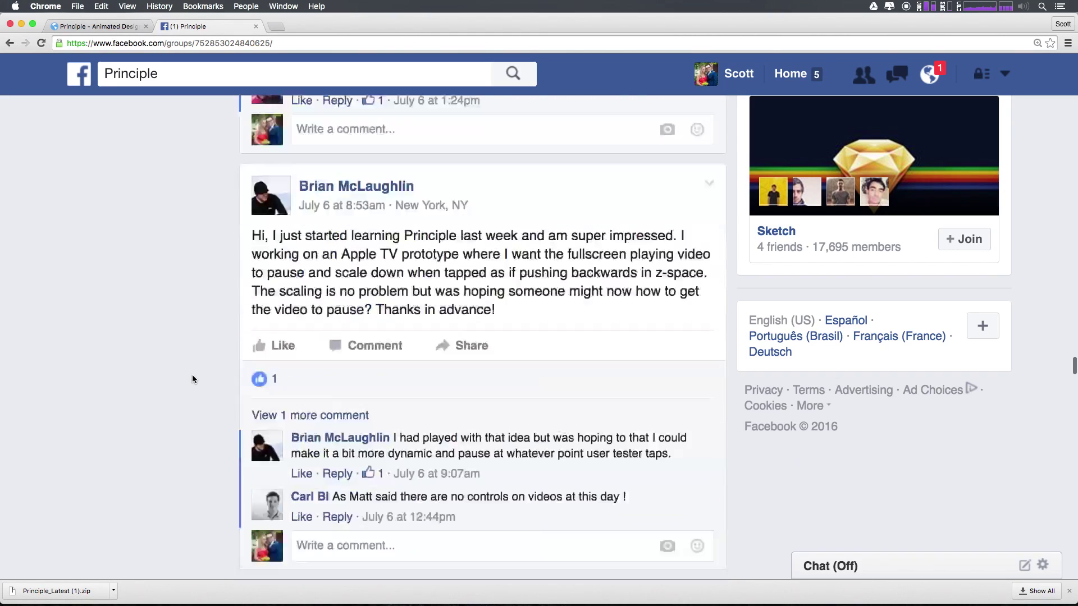
scroll(193, 379, "down", 3)
scroll(194, 379, "down", 3)
scroll(193, 379, "down", 1)
scroll(193, 379, "down", 1)
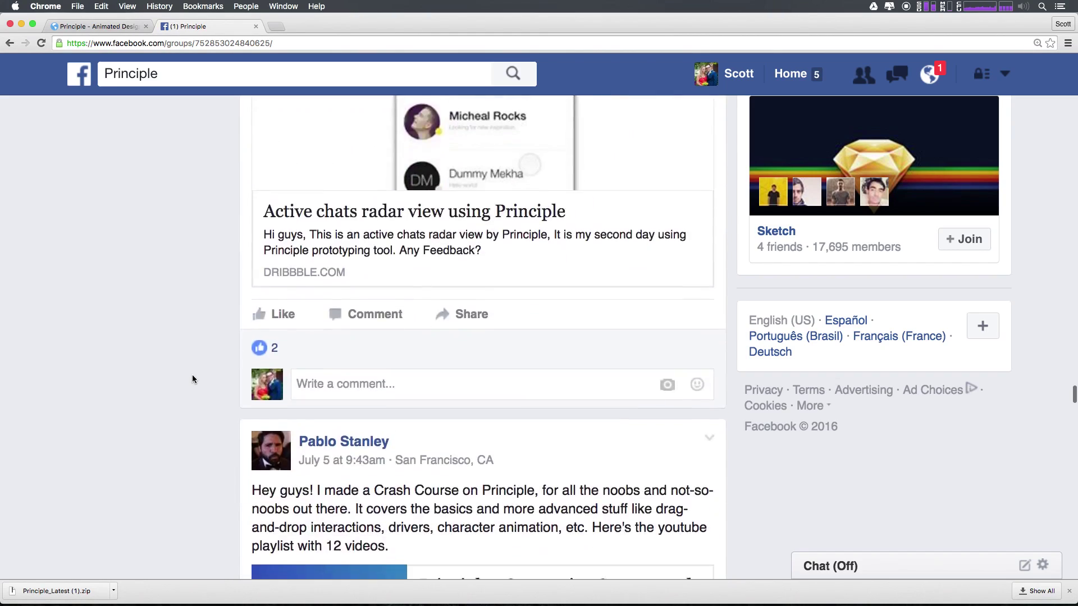
scroll(193, 379, "up", 1)
scroll(192, 378, "down", 5)
scroll(192, 379, "down", 5)
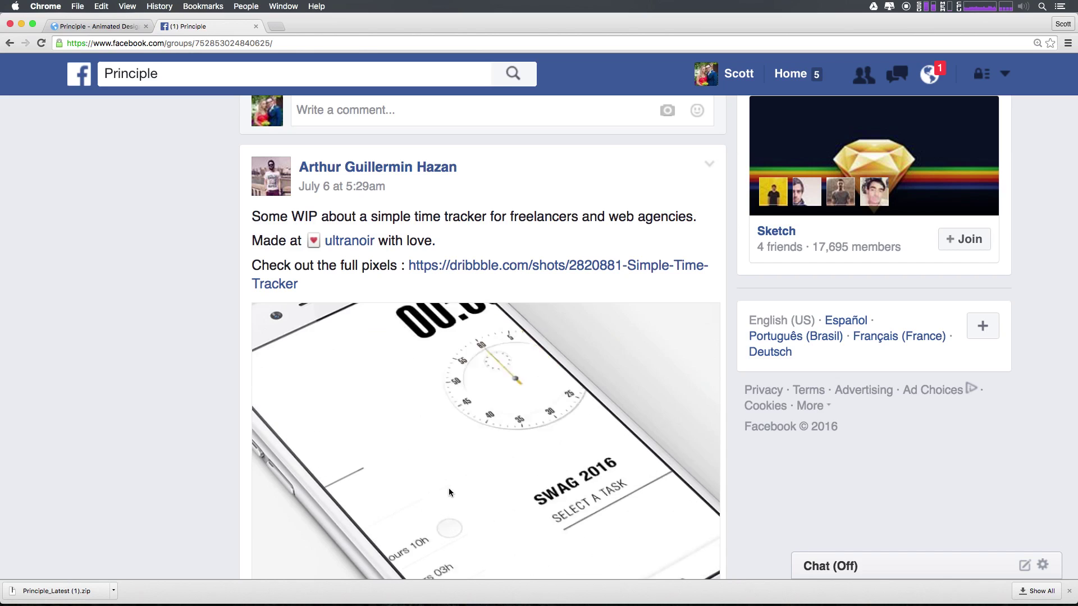
Return to the 'Principle - Animated Design' page on principleformac.com
left_click(63, 27)
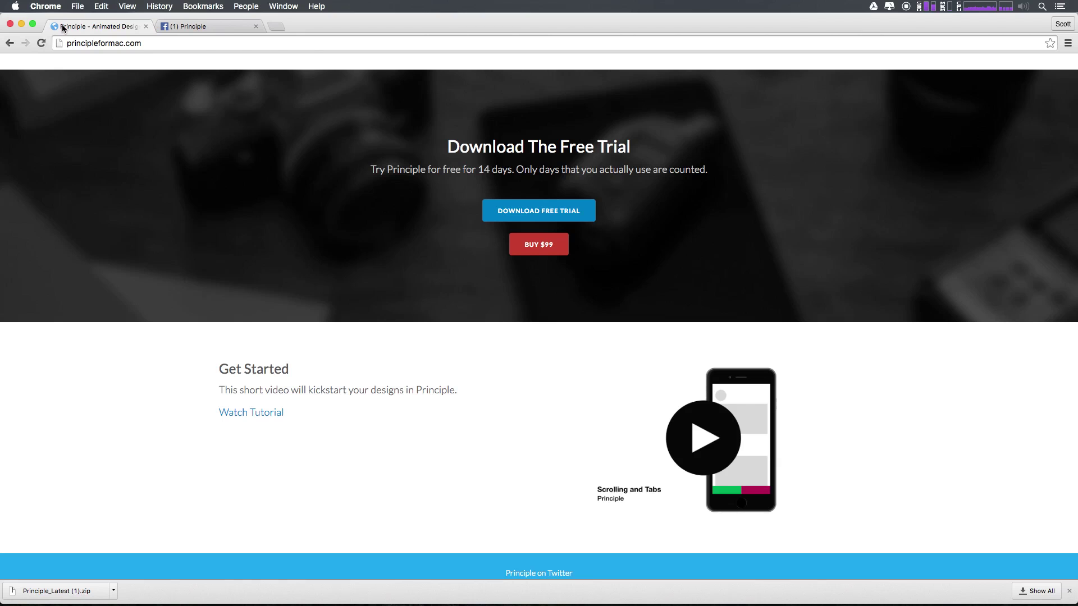